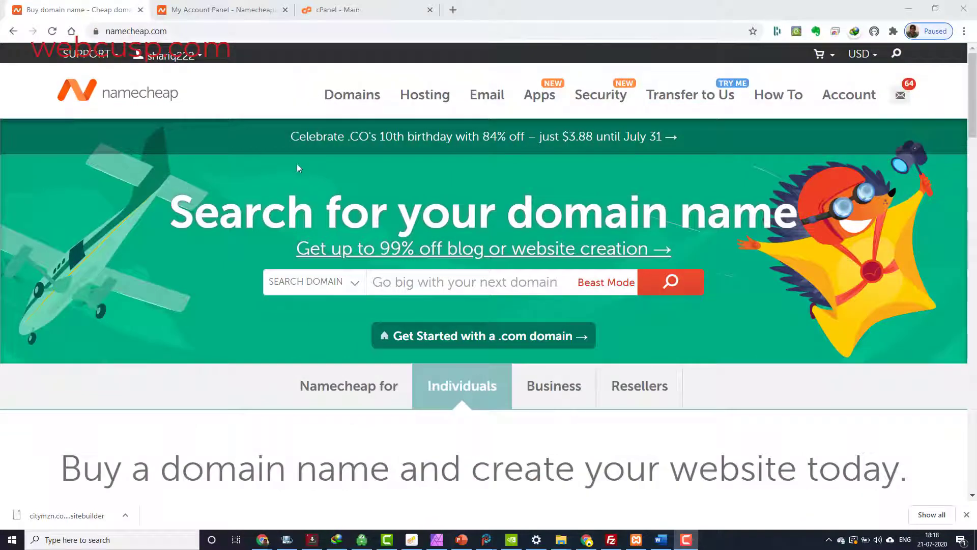
Review the Shared Hosting plans, noting the Stellar plan's $17.28 yearly price.
{"action": "mouse_move", "coordinate": [423, 102]}
{"action": "left_click", "coordinate": [430, 141]}
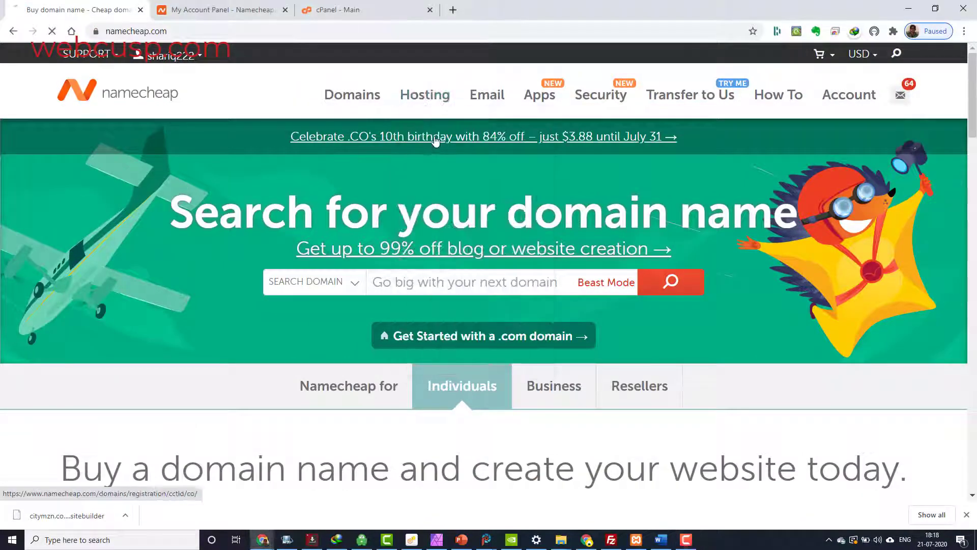
{"action": "scroll", "coordinate": [293, 220], "scroll_direction": "down", "scroll_amount": 5}
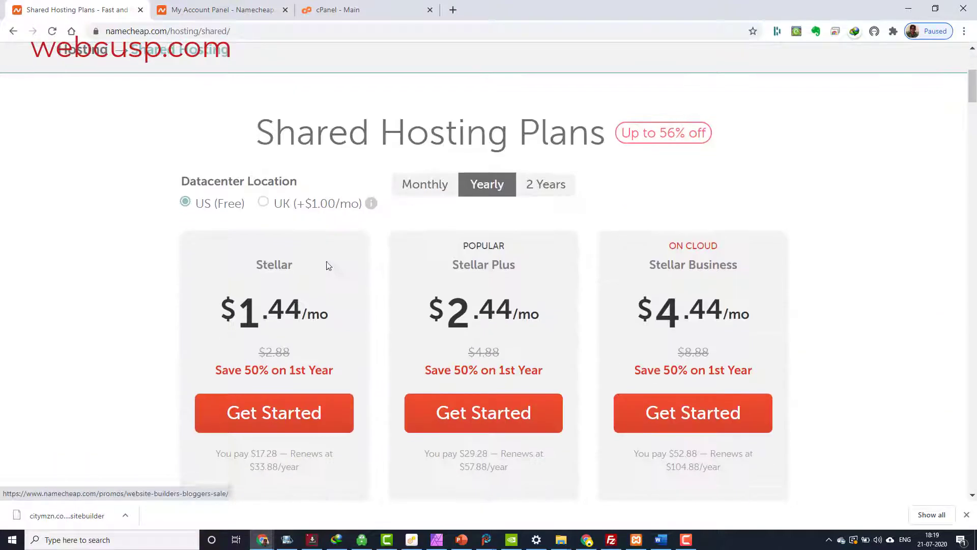
{"action": "scroll", "coordinate": [250, 252], "scroll_direction": "down", "scroll_amount": 2}
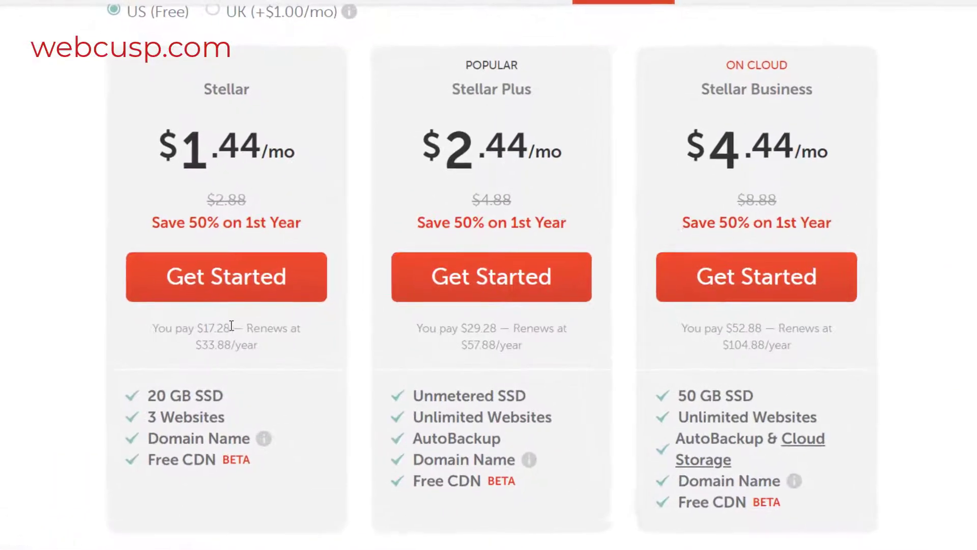
{"action": "left_click_drag", "start_coordinate": [251, 332], "coordinate": [278, 332]}
{"action": "left_click", "coordinate": [231, 354]}
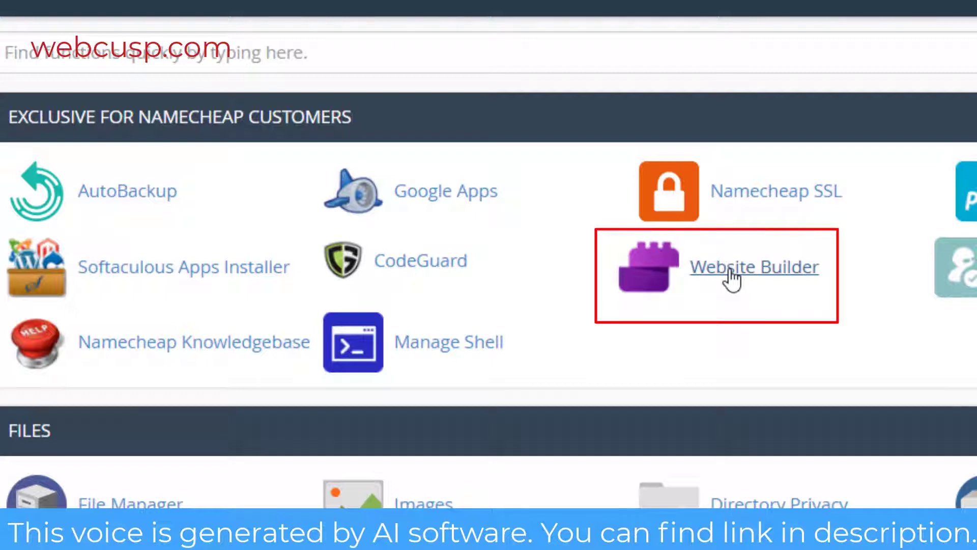
Launch Website Builder from cPanel for the citymzn.com domain.
{"action": "left_click", "coordinate": [733, 278]}
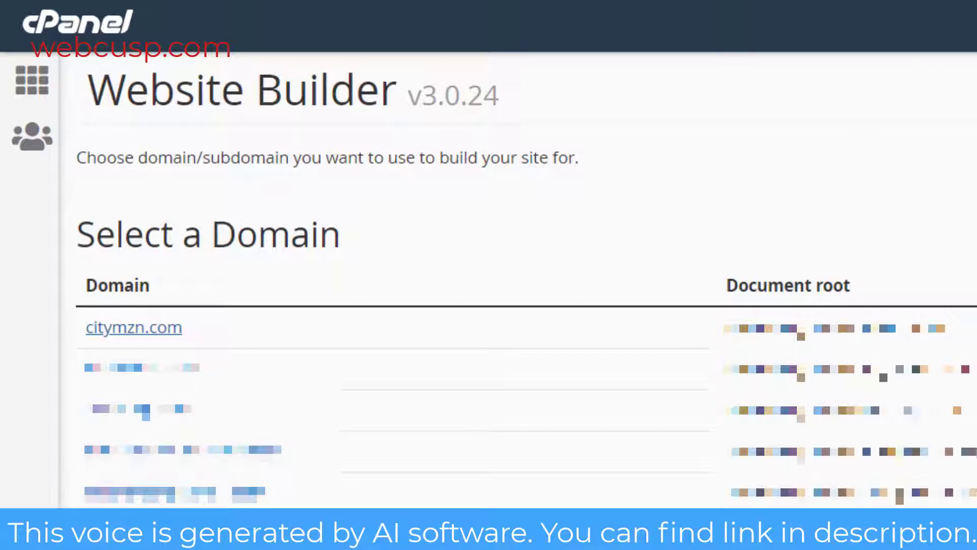
{"action": "left_click", "coordinate": [133, 327]}
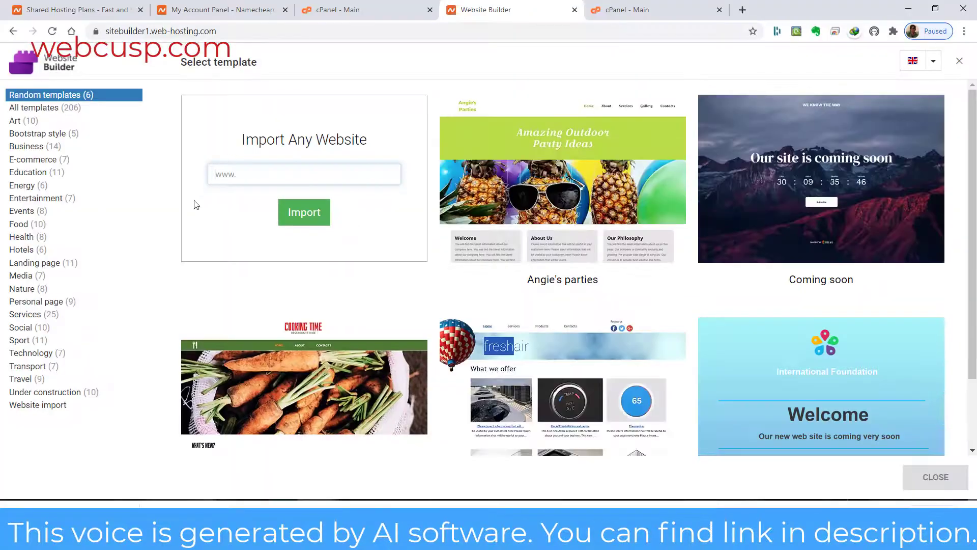
Browse the Bootstrap style and Business template categories.
{"action": "left_click", "coordinate": [38, 136]}
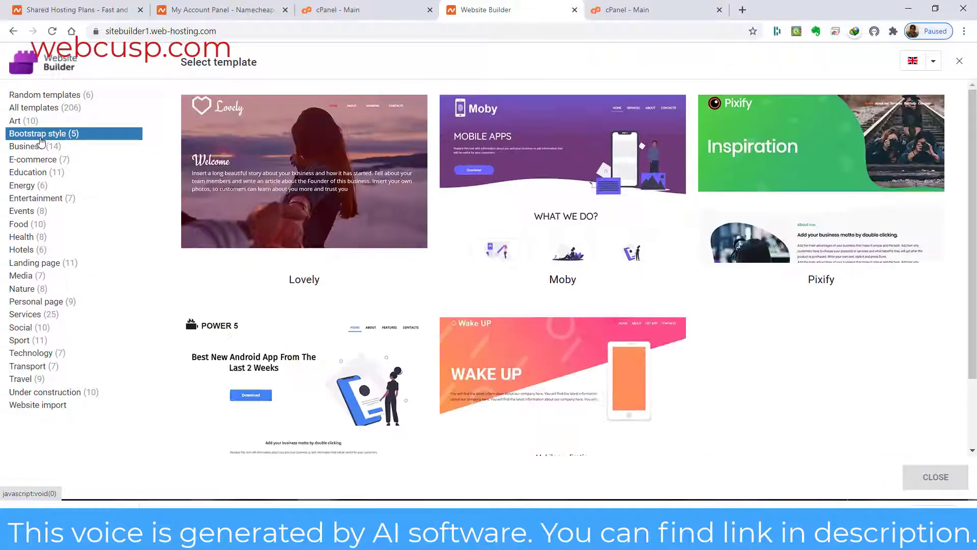
{"action": "left_click", "coordinate": [51, 146]}
{"action": "scroll", "coordinate": [834, 265], "scroll_direction": "down", "scroll_amount": 2}
{"action": "mouse_move", "coordinate": [834, 265]}
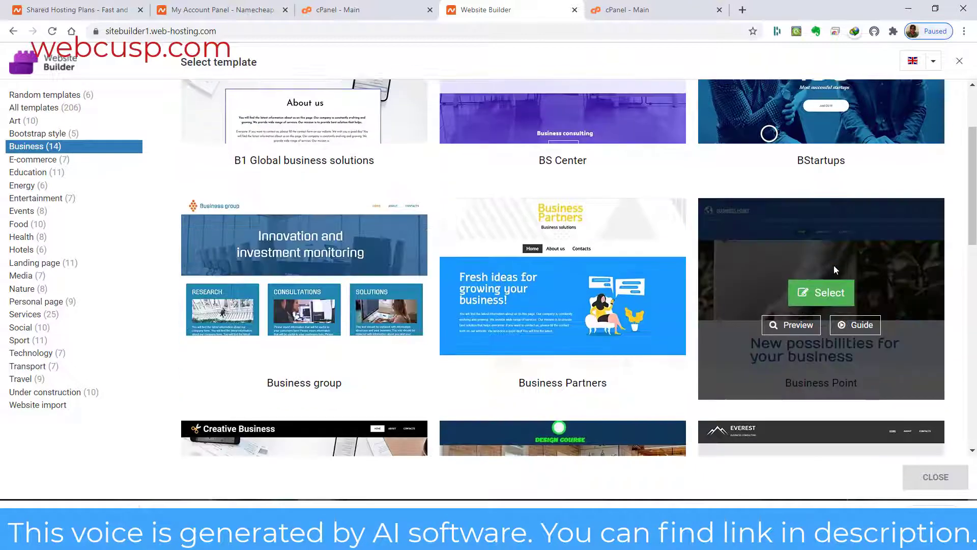
{"action": "scroll", "coordinate": [899, 223], "scroll_direction": "down", "scroll_amount": 2}
{"action": "scroll", "coordinate": [899, 223], "scroll_direction": "down", "scroll_amount": 5}
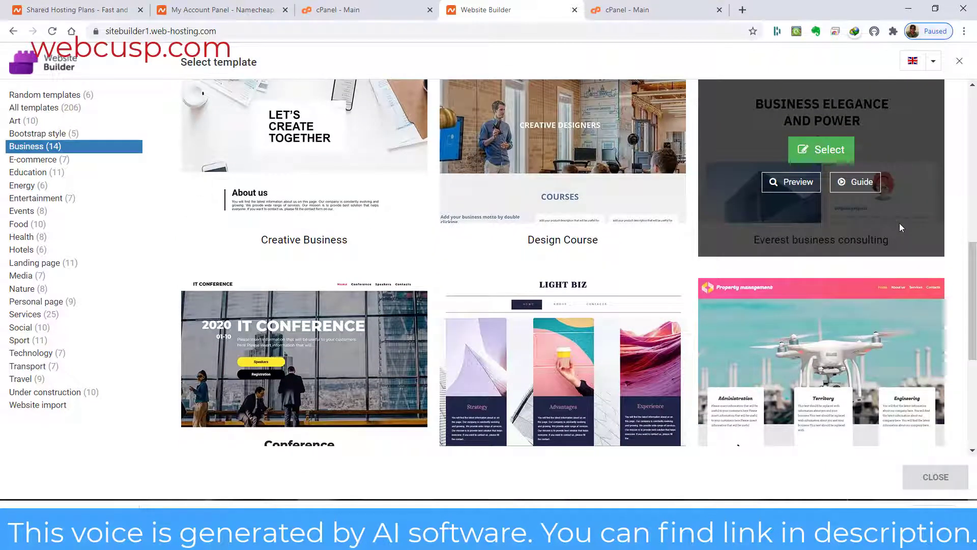
Browse the E-commerce and Health templates and select Smile & Shine.
{"action": "left_click", "coordinate": [31, 161]}
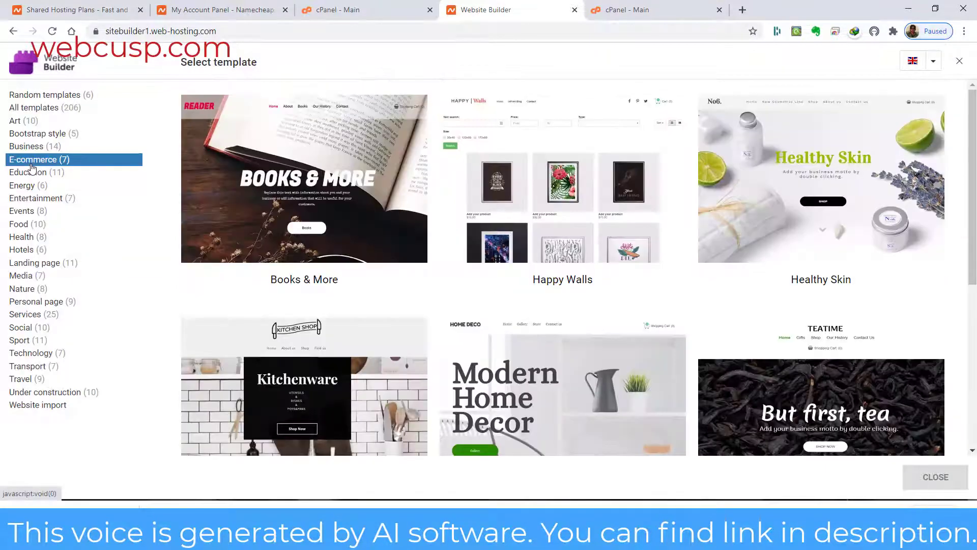
{"action": "mouse_move", "coordinate": [601, 246]}
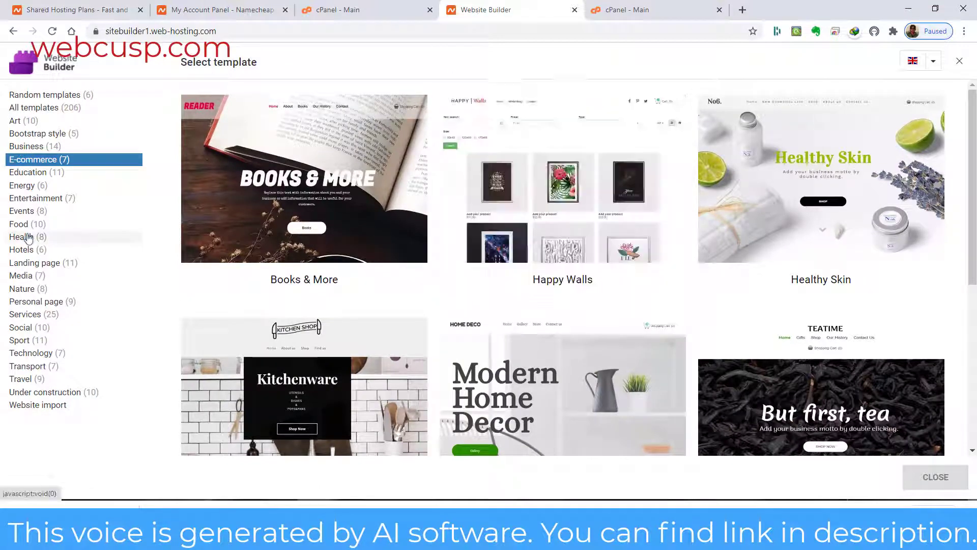
{"action": "left_click", "coordinate": [25, 237]}
{"action": "scroll", "coordinate": [597, 193], "scroll_direction": "down", "scroll_amount": 1}
{"action": "scroll", "coordinate": [596, 194], "scroll_direction": "down", "scroll_amount": 4}
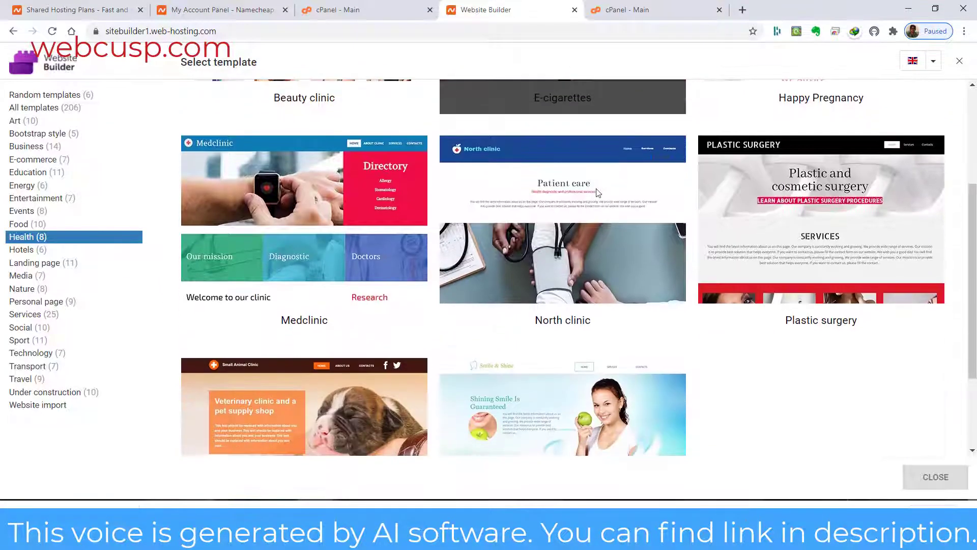
{"action": "mouse_move", "coordinate": [530, 346]}
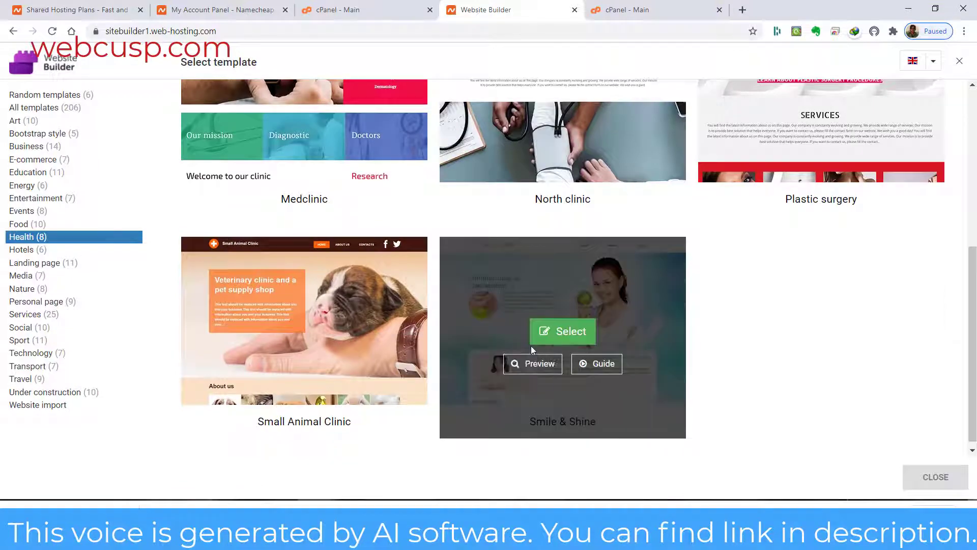
{"action": "left_click", "coordinate": [562, 331]}
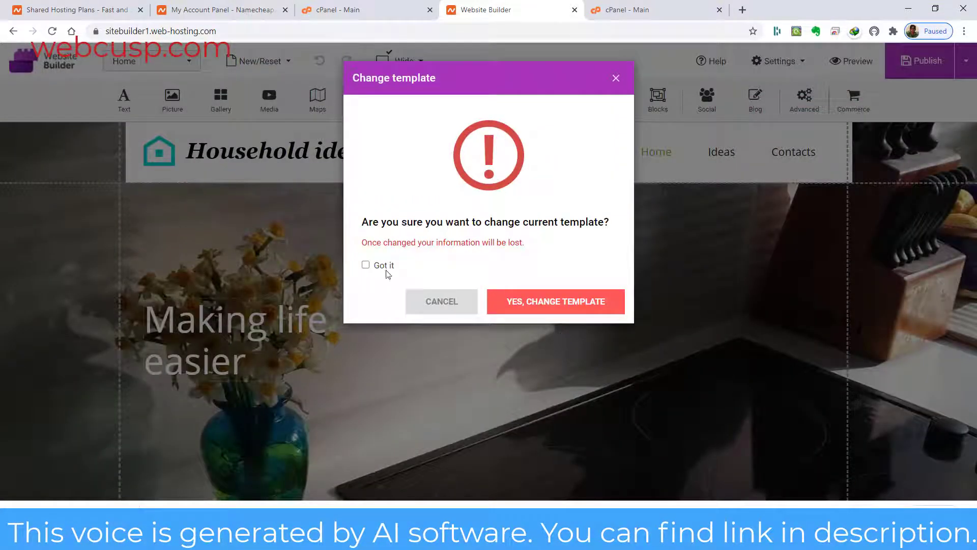
Confirm the template change and look over the new Smile & Shine dental page.
{"action": "left_click", "coordinate": [554, 303]}
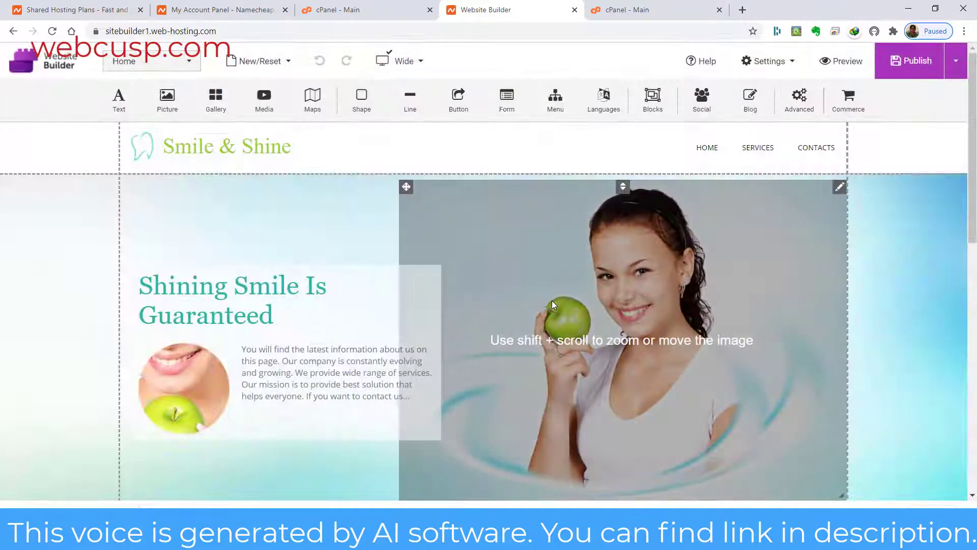
{"action": "scroll", "coordinate": [412, 237], "scroll_direction": "down", "scroll_amount": 12}
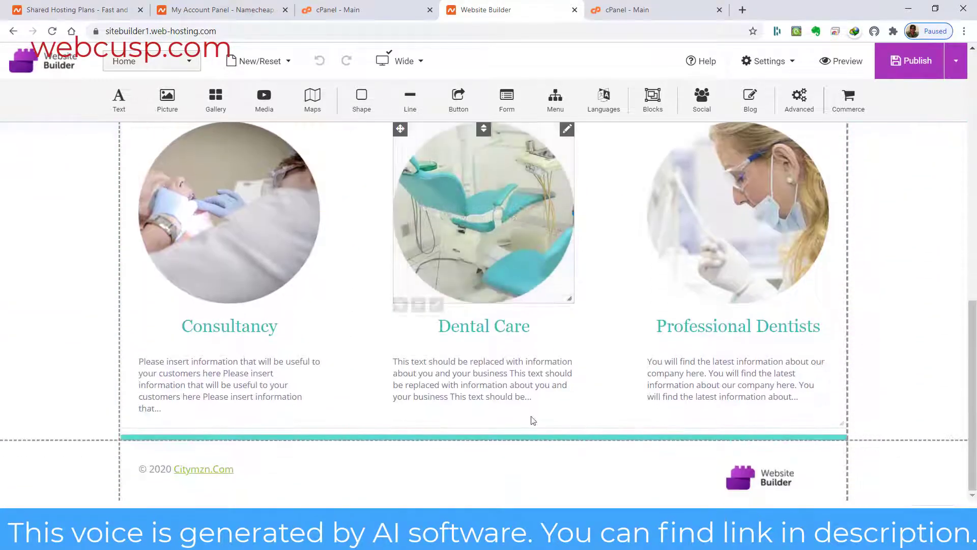
{"action": "scroll", "coordinate": [542, 426], "scroll_direction": "up", "scroll_amount": 12}
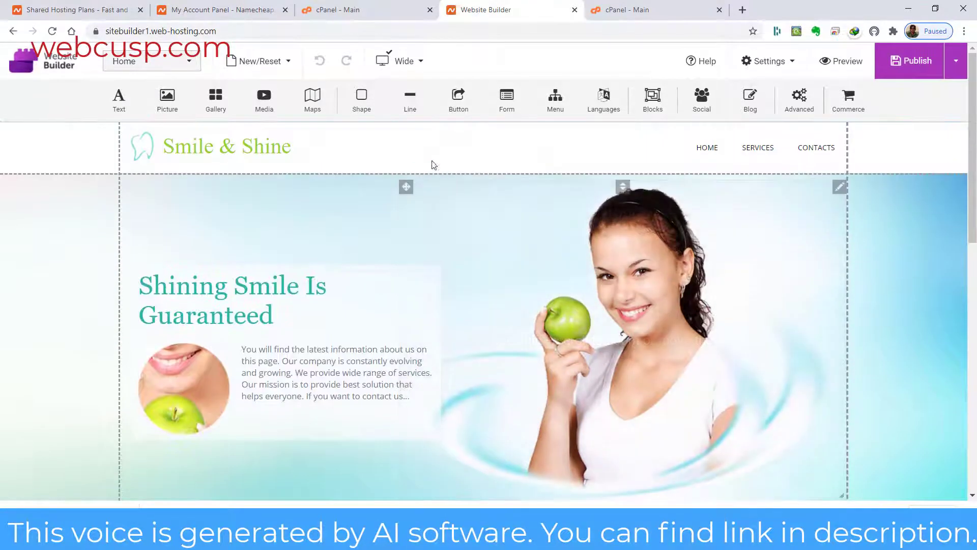
Enable automatic layout for all devices and reposition the tooth image beside the Logo text.
{"action": "left_click", "coordinate": [432, 61]}
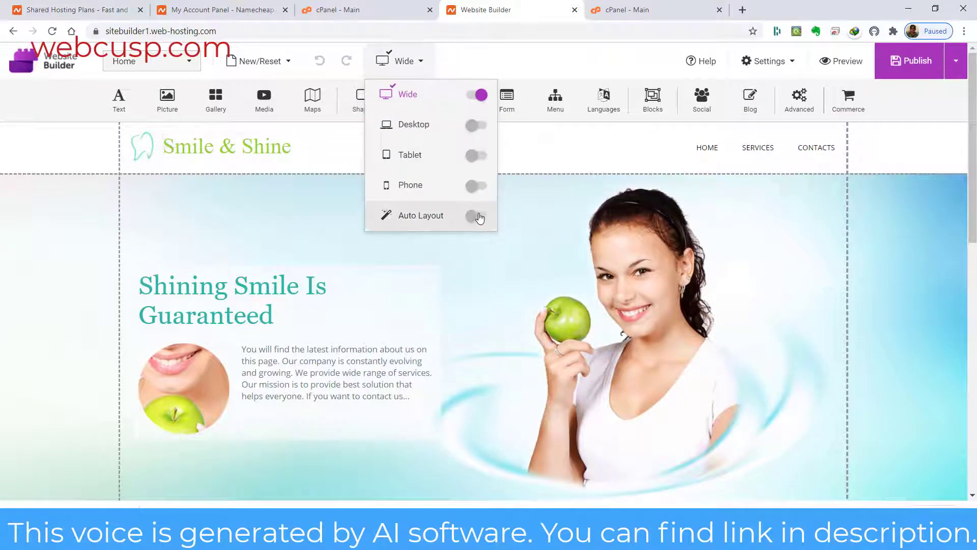
{"action": "left_click", "coordinate": [476, 217]}
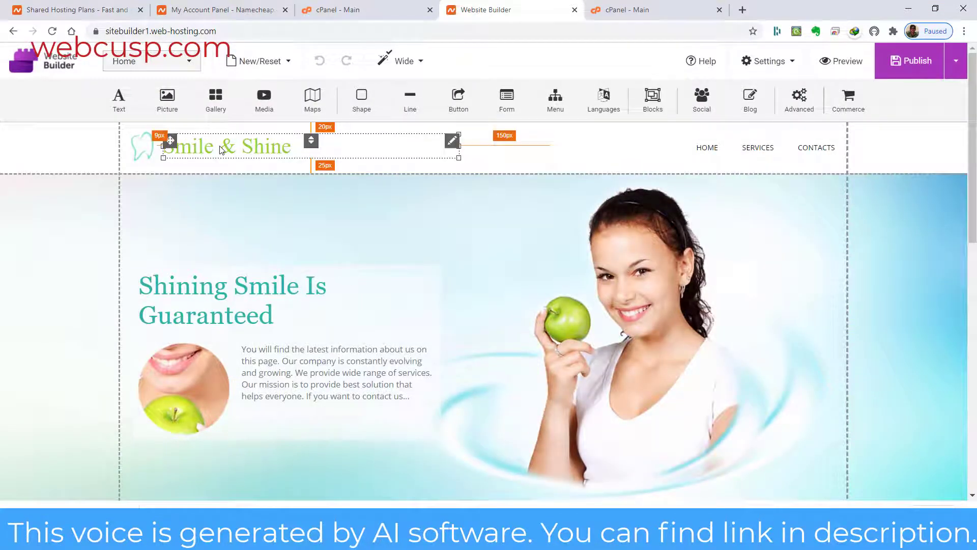
{"action": "double_click", "coordinate": [222, 147]}
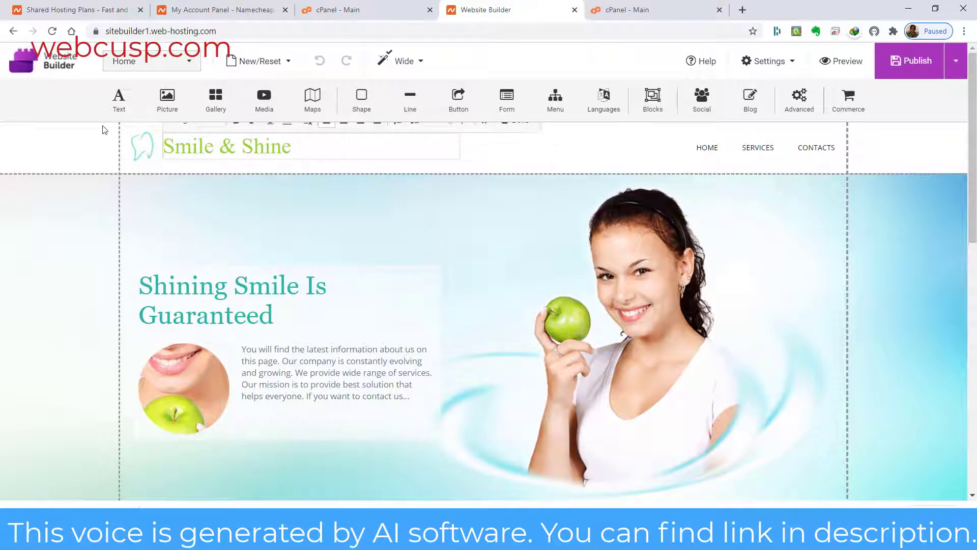
{"action": "left_click", "coordinate": [142, 146]}
{"action": "left_click_drag", "start_coordinate": [144, 148], "coordinate": [161, 161]}
{"action": "left_click", "coordinate": [248, 157]}
{"action": "left_click_drag", "start_coordinate": [249, 157], "coordinate": [206, 158]}
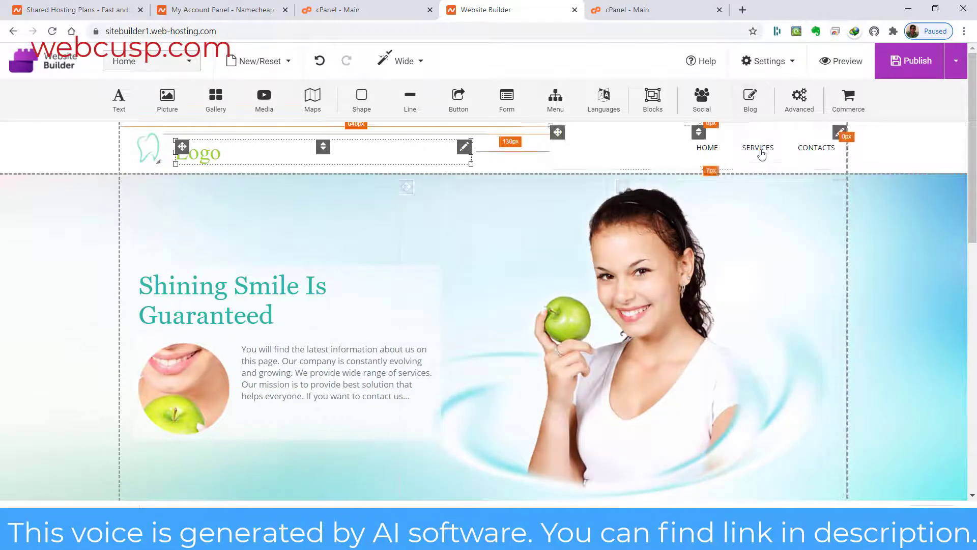
Review the header menu item's Style and Options settings.
{"action": "right_click", "coordinate": [762, 149]}
{"action": "left_click", "coordinate": [777, 352]}
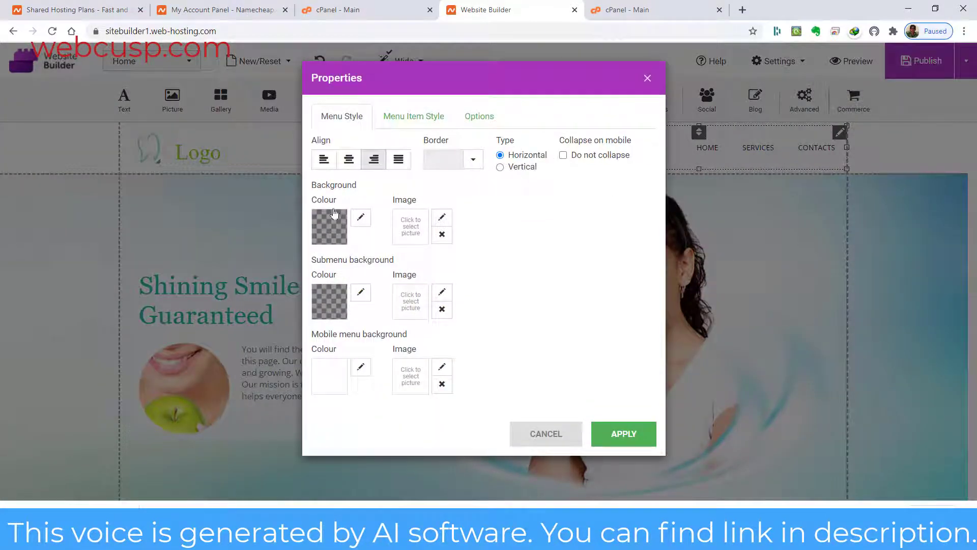
{"action": "left_click", "coordinate": [408, 117]}
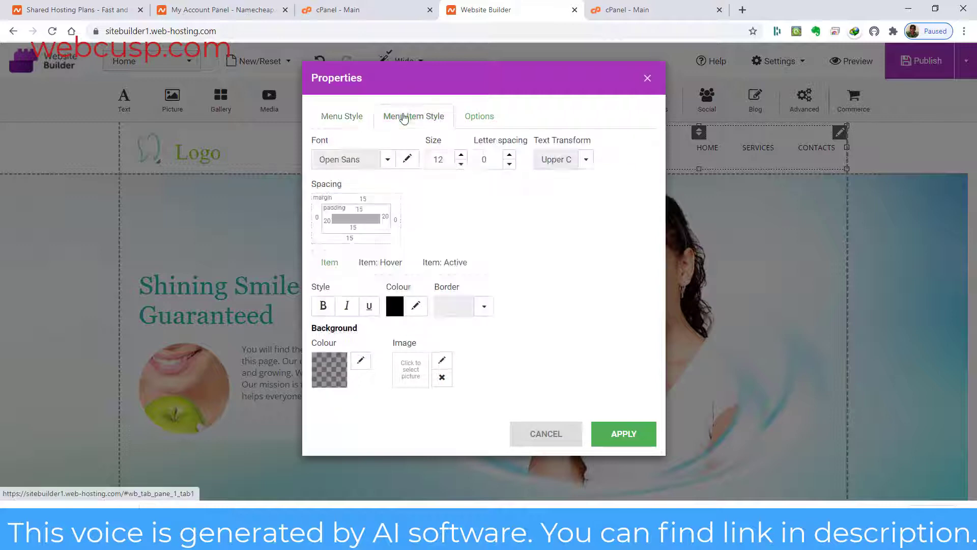
{"action": "left_click", "coordinate": [466, 116]}
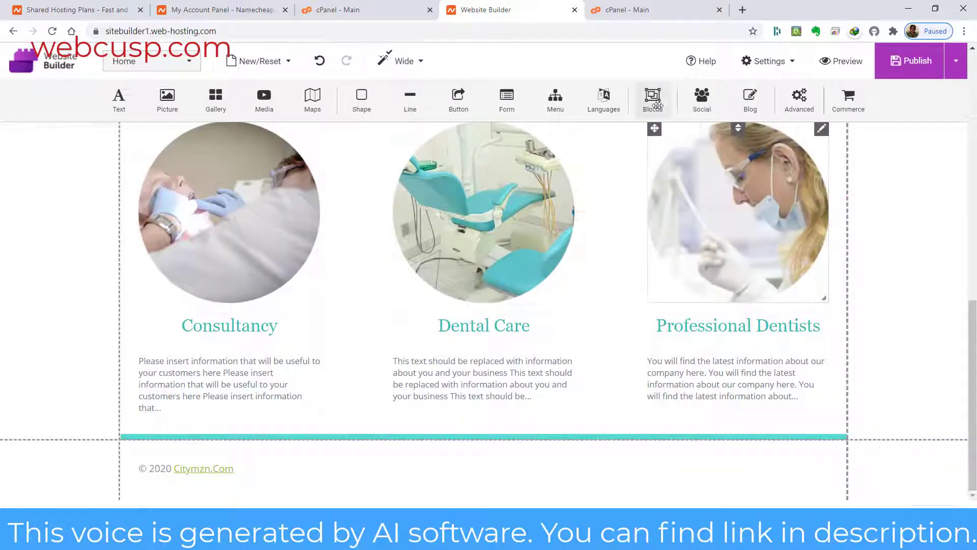
Insert the three-person Team Building block from the Teams blocks.
{"action": "left_click", "coordinate": [653, 98]}
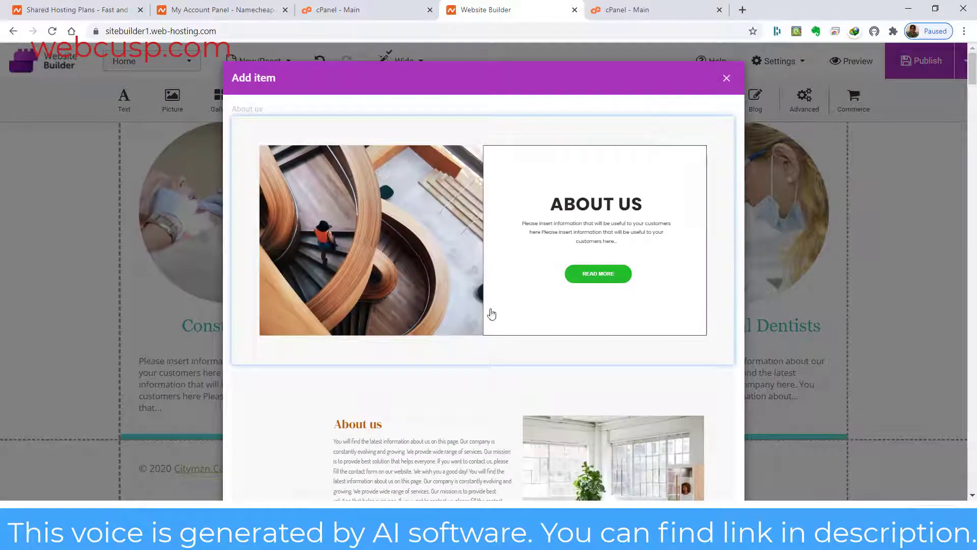
{"action": "scroll", "coordinate": [489, 312], "scroll_direction": "down", "scroll_amount": 10}
{"action": "scroll", "coordinate": [501, 323], "scroll_direction": "down", "scroll_amount": 12}
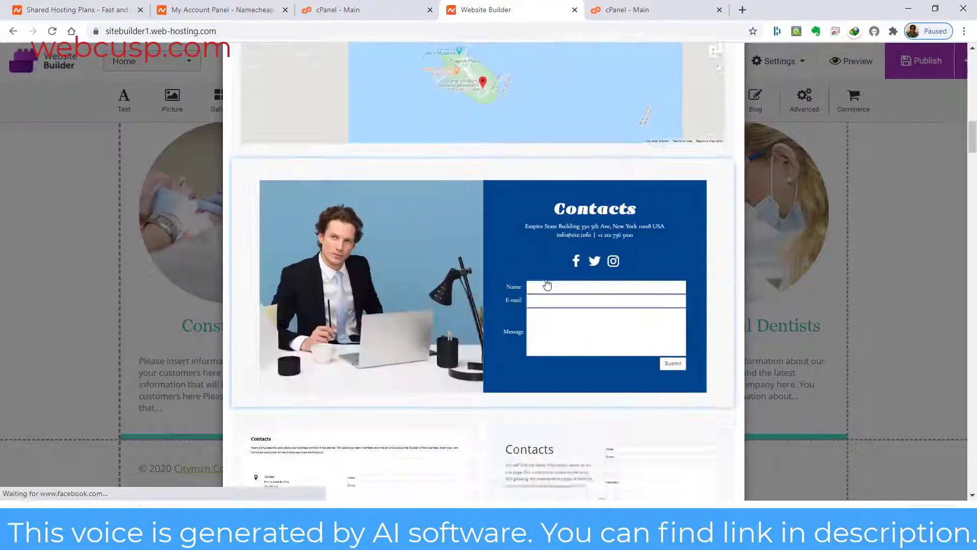
{"action": "scroll", "coordinate": [550, 285], "scroll_direction": "down", "scroll_amount": 8}
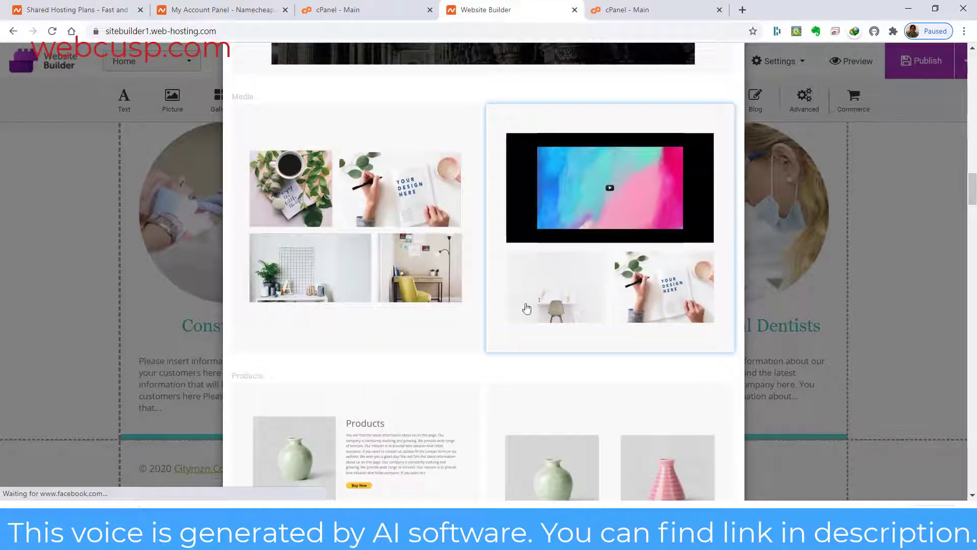
{"action": "scroll", "coordinate": [523, 254], "scroll_direction": "down", "scroll_amount": 4}
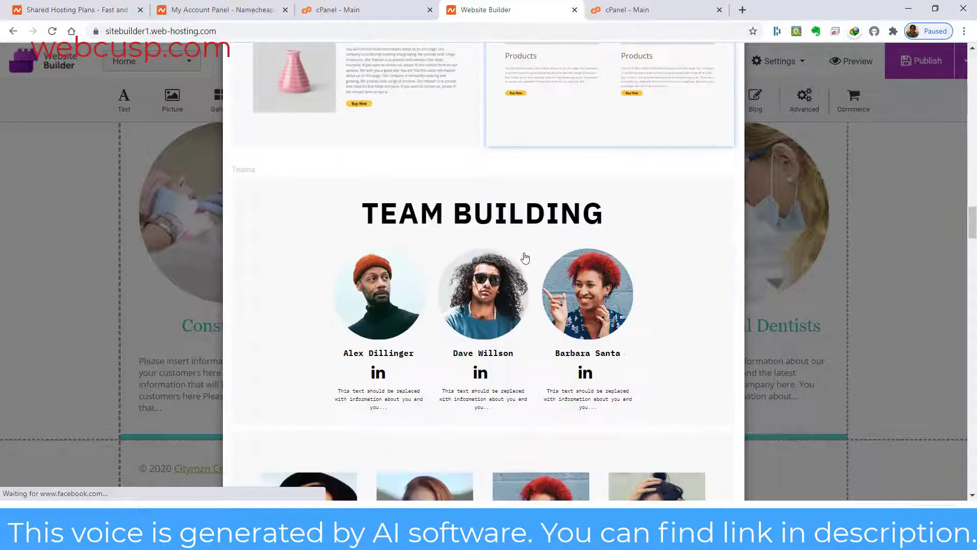
{"action": "scroll", "coordinate": [497, 259], "scroll_direction": "down", "scroll_amount": 1}
{"action": "scroll", "coordinate": [474, 252], "scroll_direction": "down", "scroll_amount": 2}
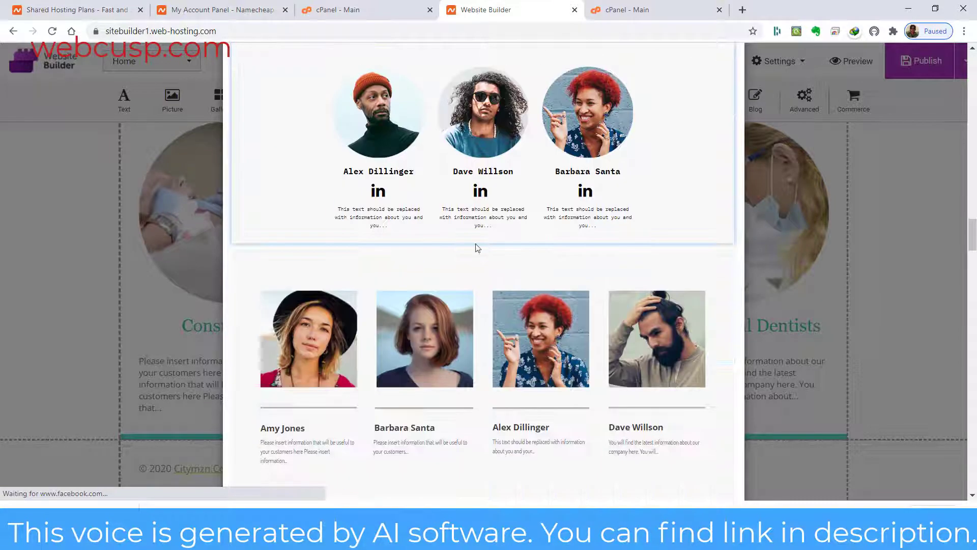
{"action": "left_click", "coordinate": [493, 143]}
{"action": "scroll", "coordinate": [518, 271], "scroll_direction": "up", "scroll_amount": 5}
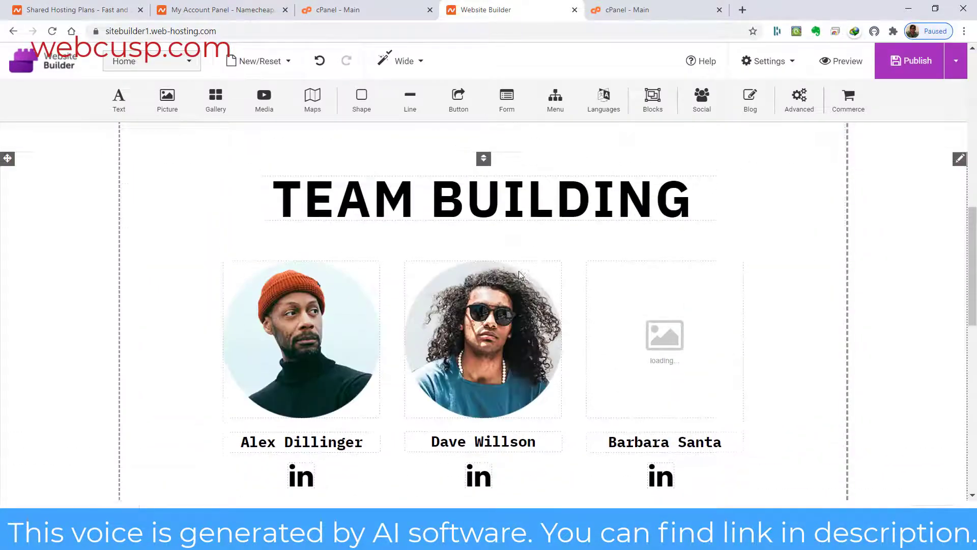
{"action": "scroll", "coordinate": [461, 357], "scroll_direction": "down", "scroll_amount": 2}
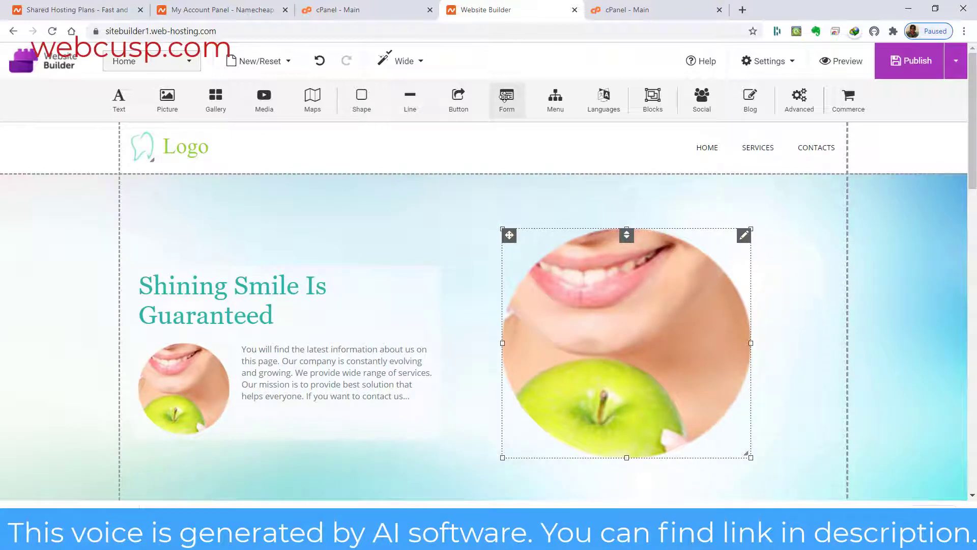
{"action": "left_click", "coordinate": [506, 96]}
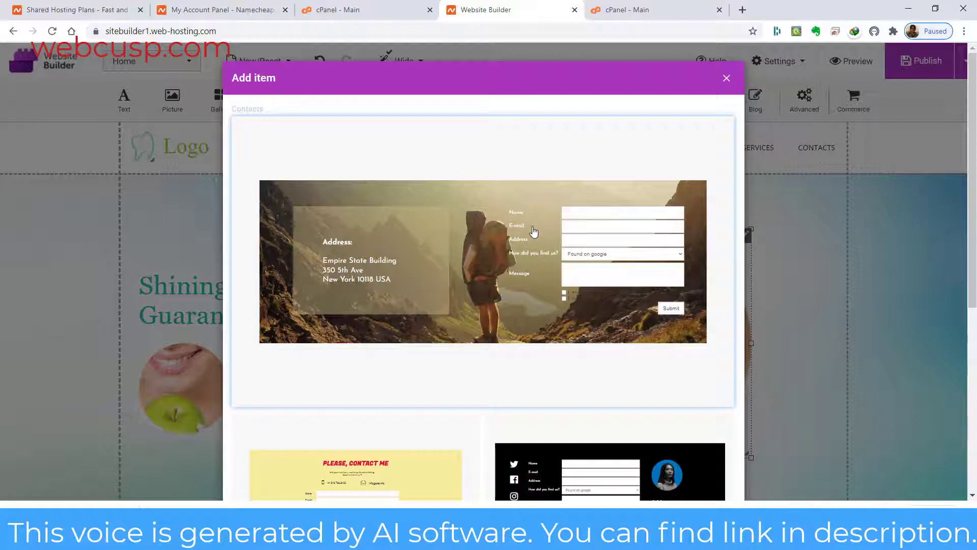
{"action": "scroll", "coordinate": [534, 233], "scroll_direction": "down", "scroll_amount": 4}
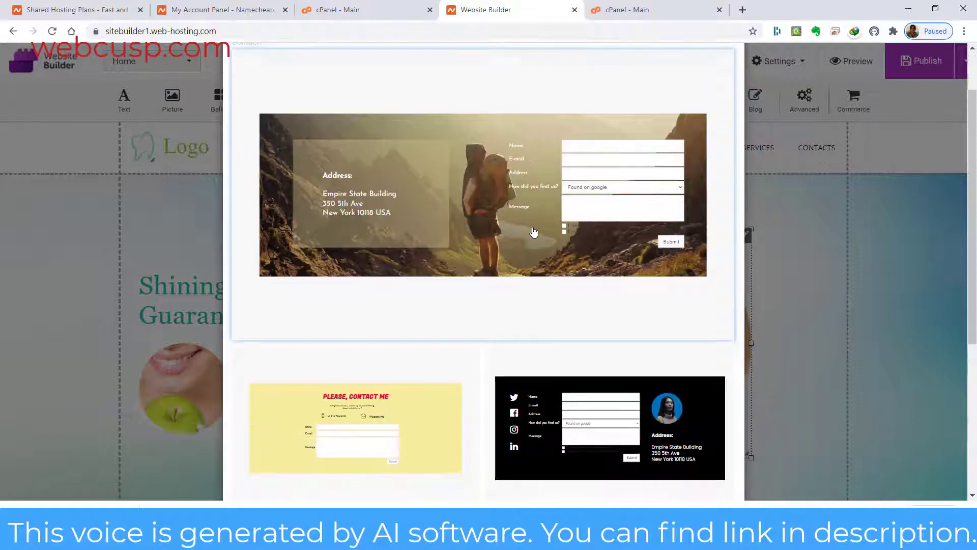
{"action": "scroll", "coordinate": [535, 237], "scroll_direction": "down", "scroll_amount": 3}
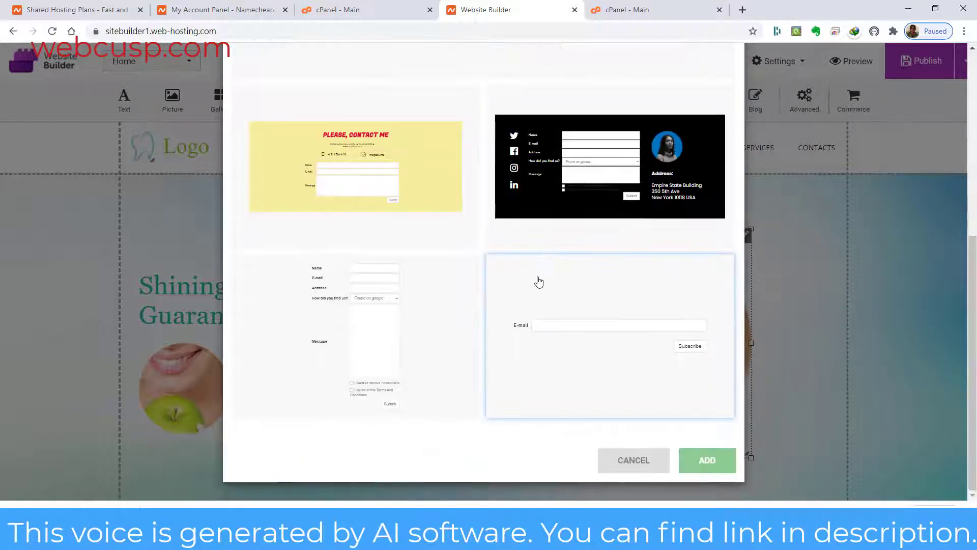
{"action": "left_click", "coordinate": [646, 464]}
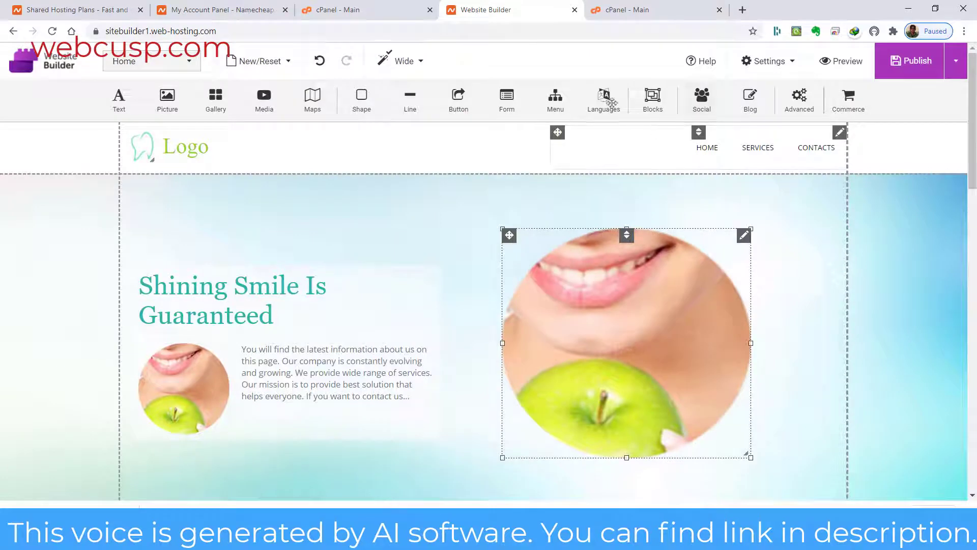
{"action": "left_click", "coordinate": [218, 98]}
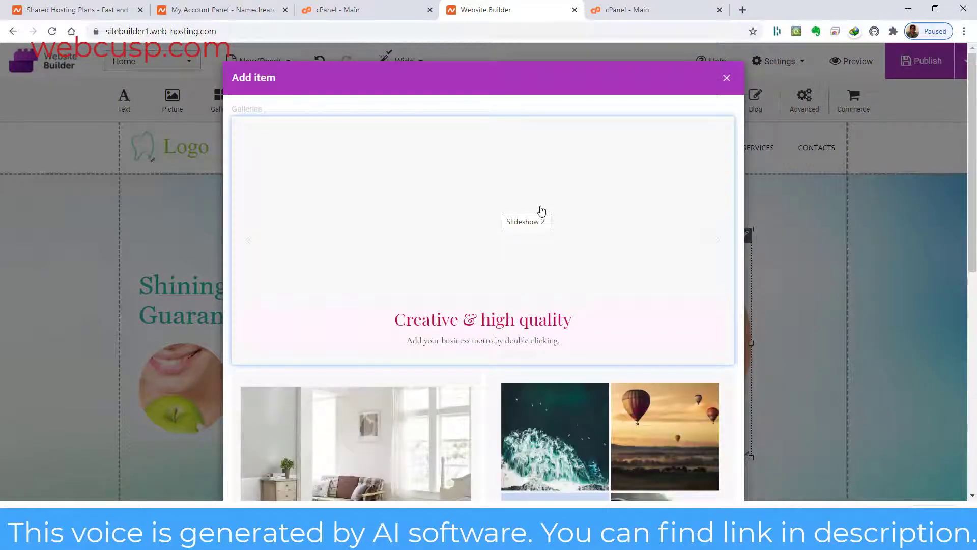
{"action": "scroll", "coordinate": [579, 247], "scroll_direction": "down", "scroll_amount": 6}
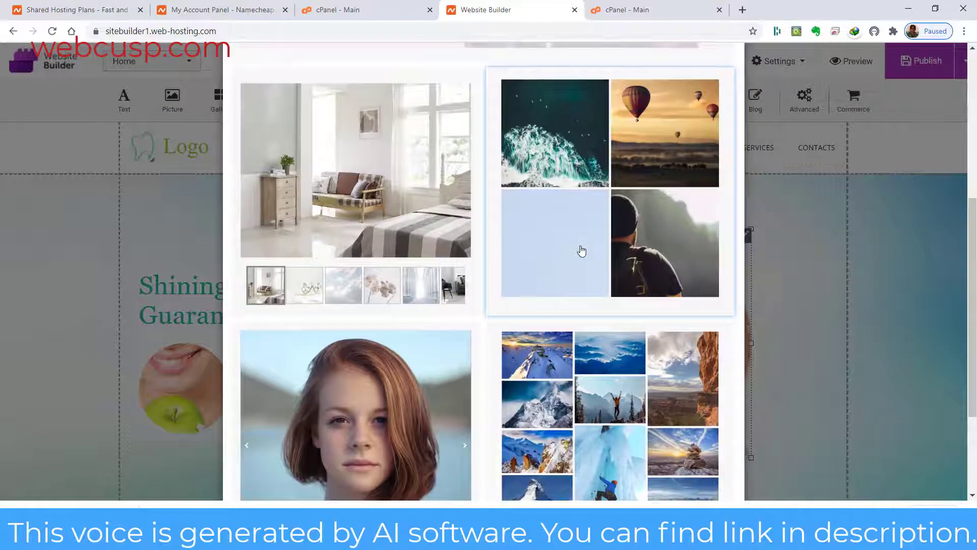
{"action": "scroll", "coordinate": [582, 251], "scroll_direction": "down", "scroll_amount": 3}
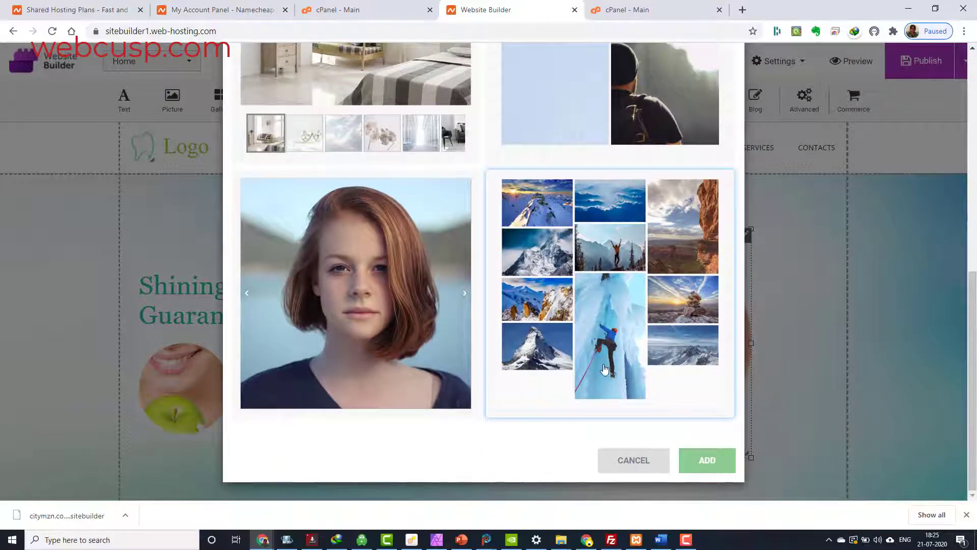
{"action": "key", "text": "Escape"}
{"action": "left_click", "coordinate": [854, 101]}
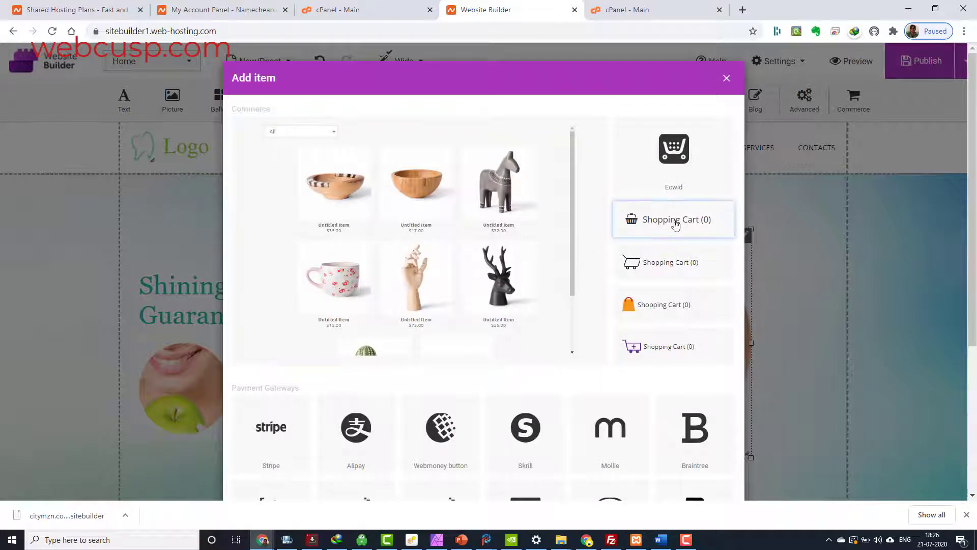
{"action": "scroll", "coordinate": [648, 353], "scroll_direction": "down", "scroll_amount": 3}
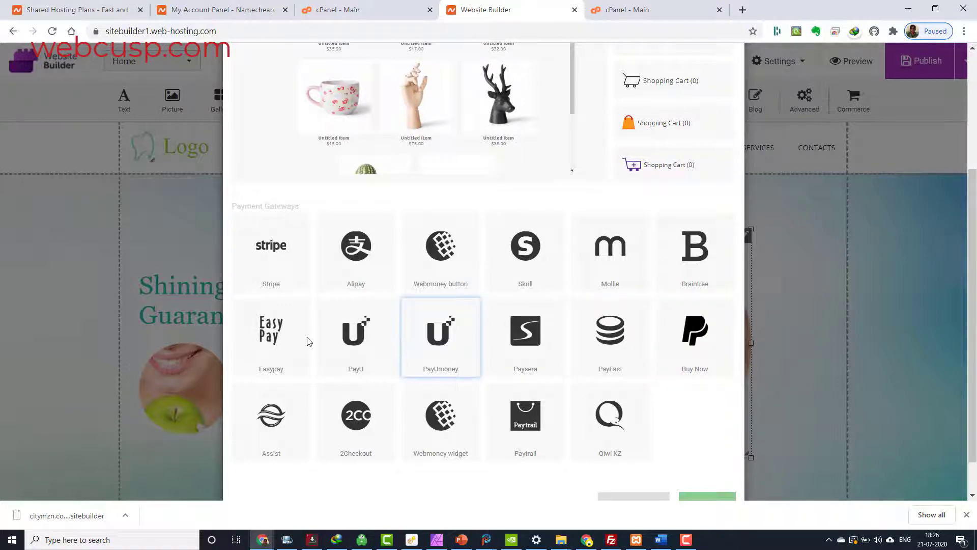
{"action": "left_click", "coordinate": [290, 357]}
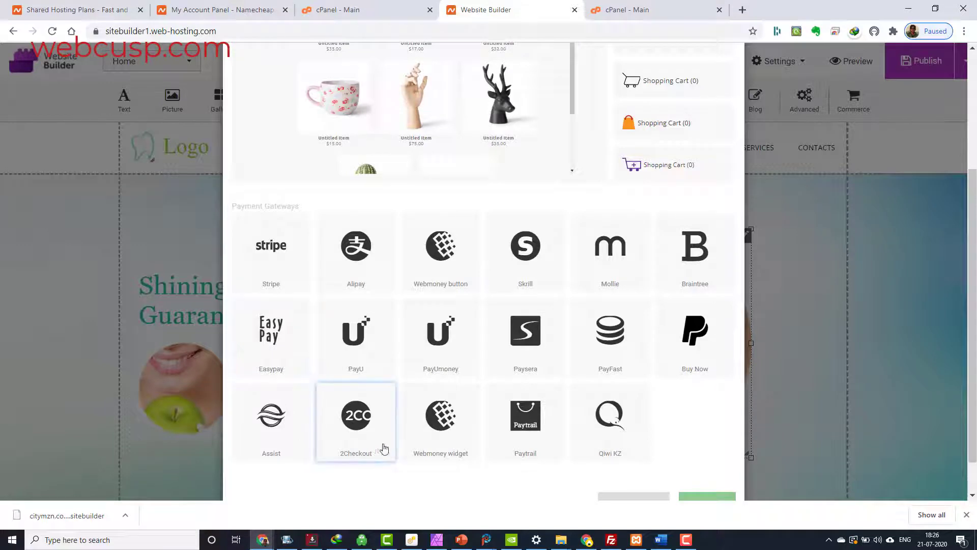
{"action": "scroll", "coordinate": [689, 426], "scroll_direction": "down", "scroll_amount": 1}
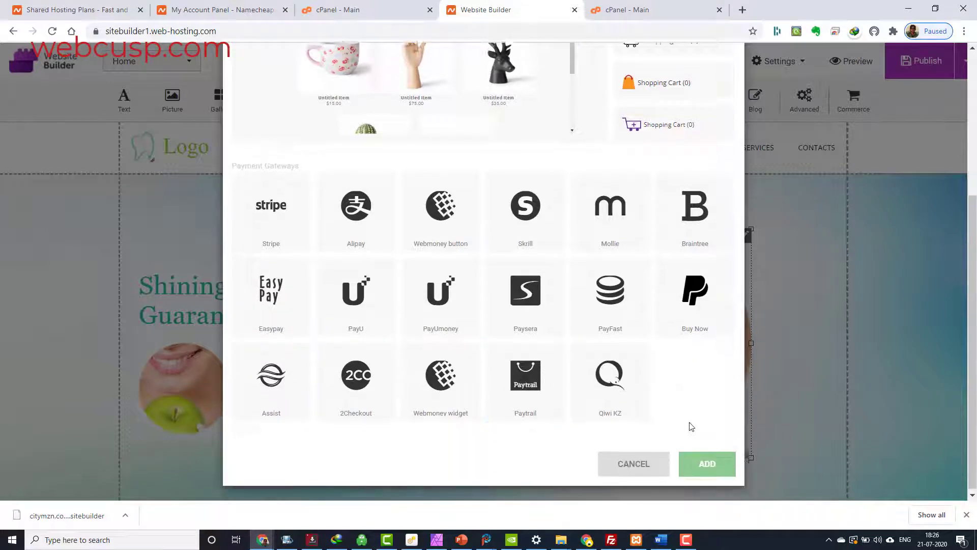
{"action": "left_click", "coordinate": [635, 459]}
Open Backup/Restore from Publish and view the two auto backups on the Restore tab.
{"action": "left_click", "coordinate": [950, 62]}
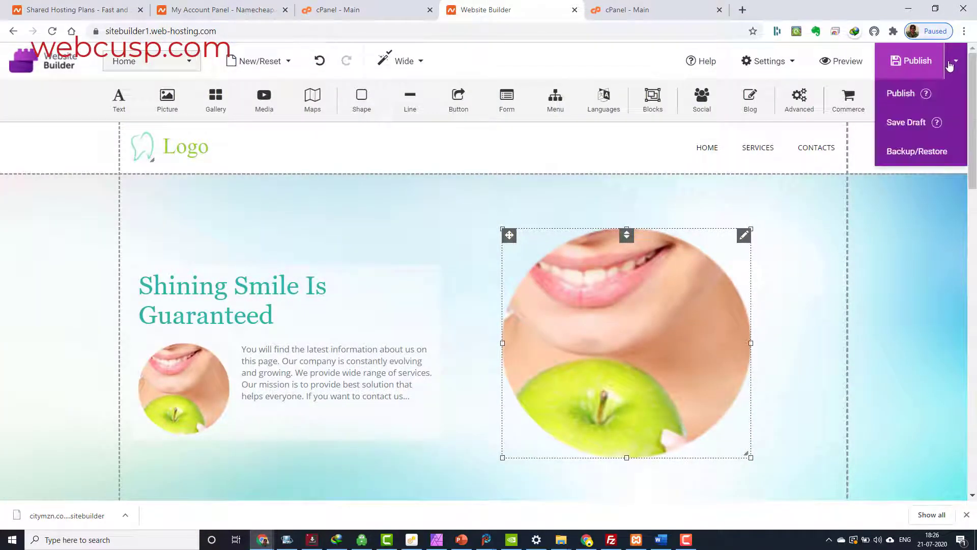
{"action": "left_click", "coordinate": [900, 158]}
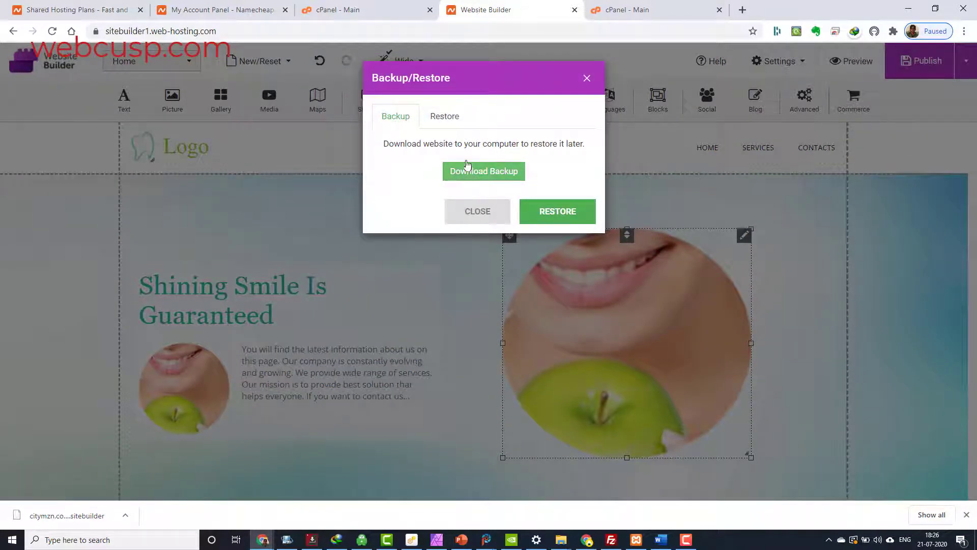
{"action": "left_click", "coordinate": [448, 122]}
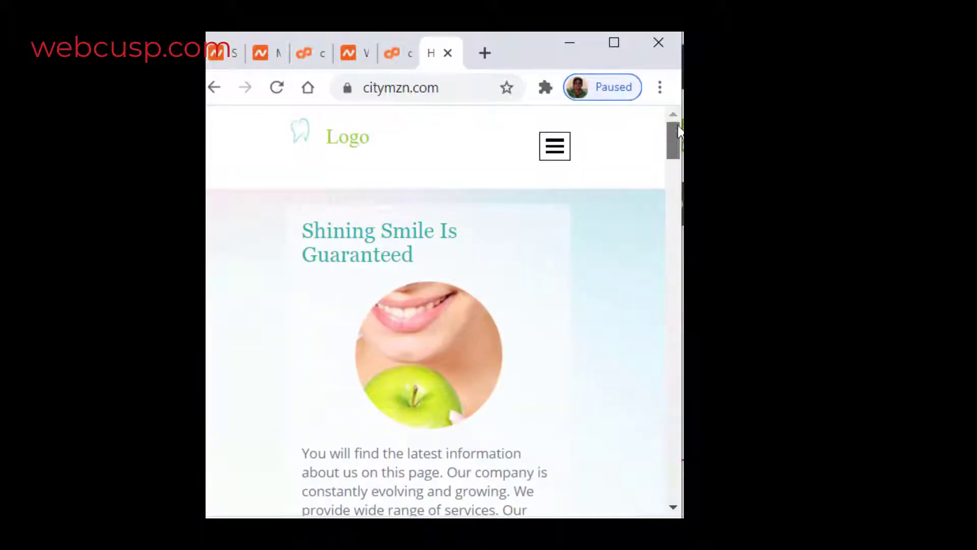
{"action": "left_click_drag", "start_coordinate": [679, 131], "coordinate": [679, 262]}
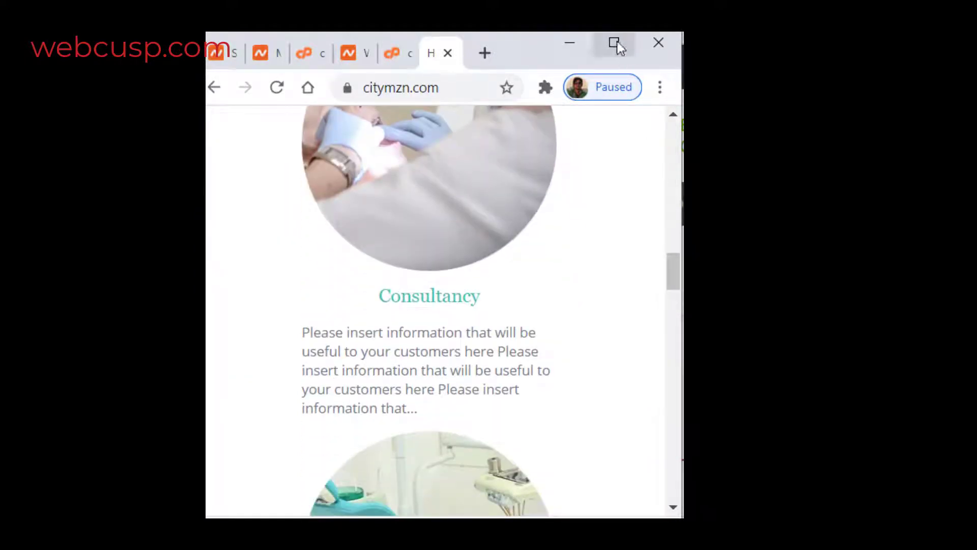
Check the live citymzn.com site's single-column layout in a narrowed Chrome window.
{"action": "double_click", "coordinate": [529, 219]}
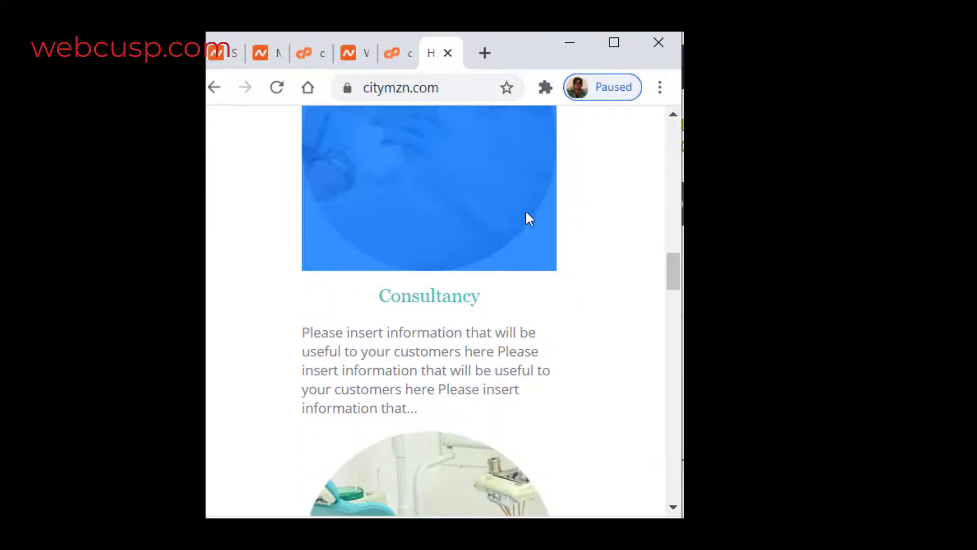